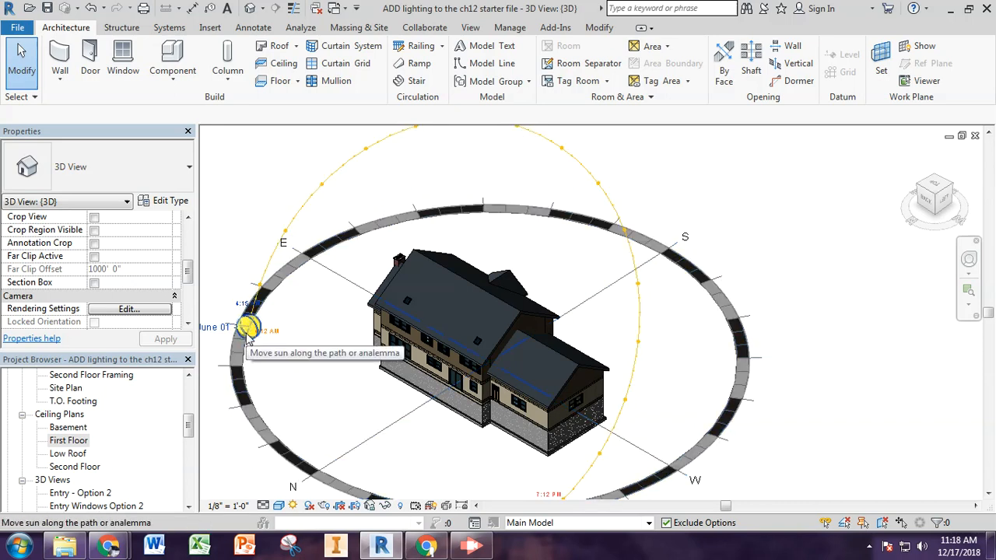
- Open the Kitchen 3D view and bring up its rendering settings
{"action": "left_click_drag", "start_coordinate": [188, 428], "coordinate": [187, 449]}
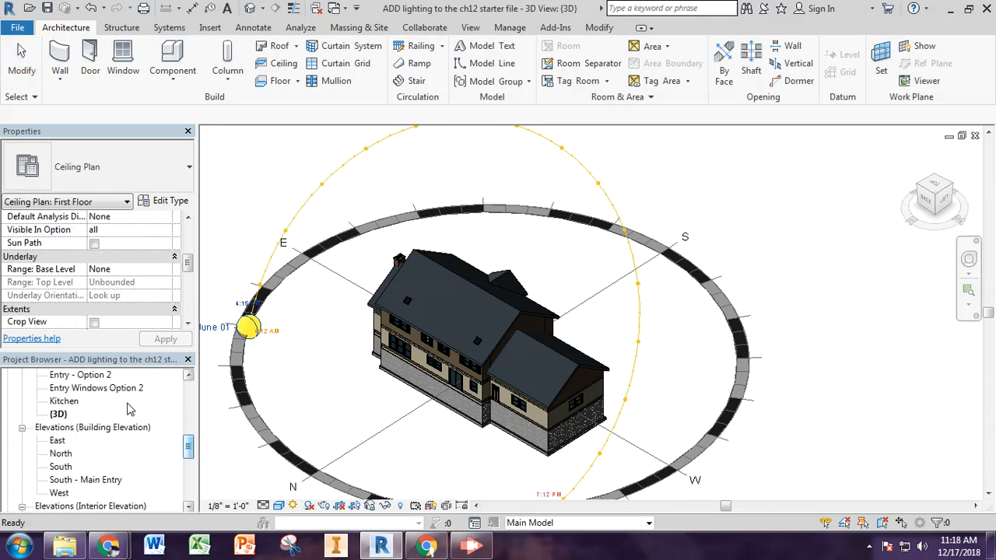
{"action": "scroll", "coordinate": [139, 409], "scroll_direction": "up", "scroll_amount": 1}
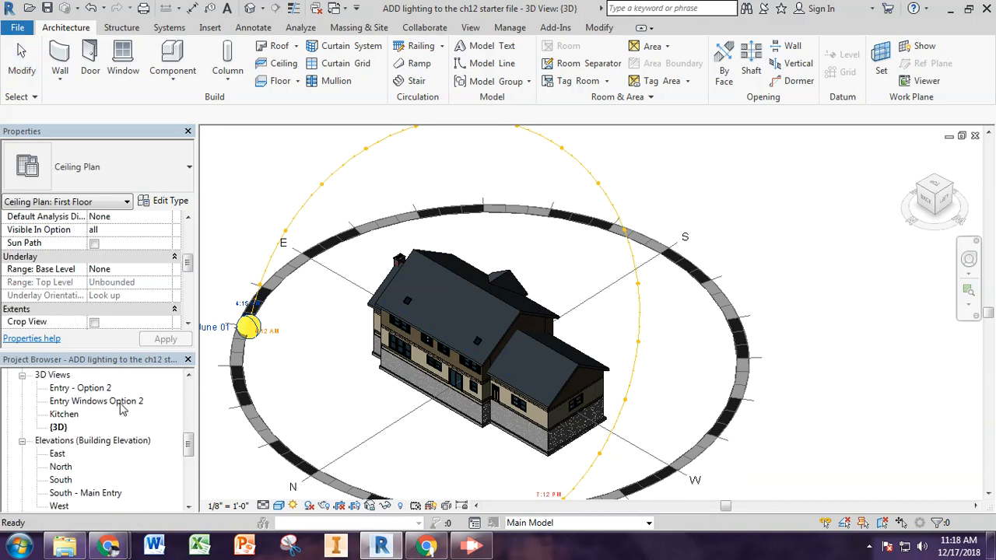
{"action": "double_click", "coordinate": [66, 415]}
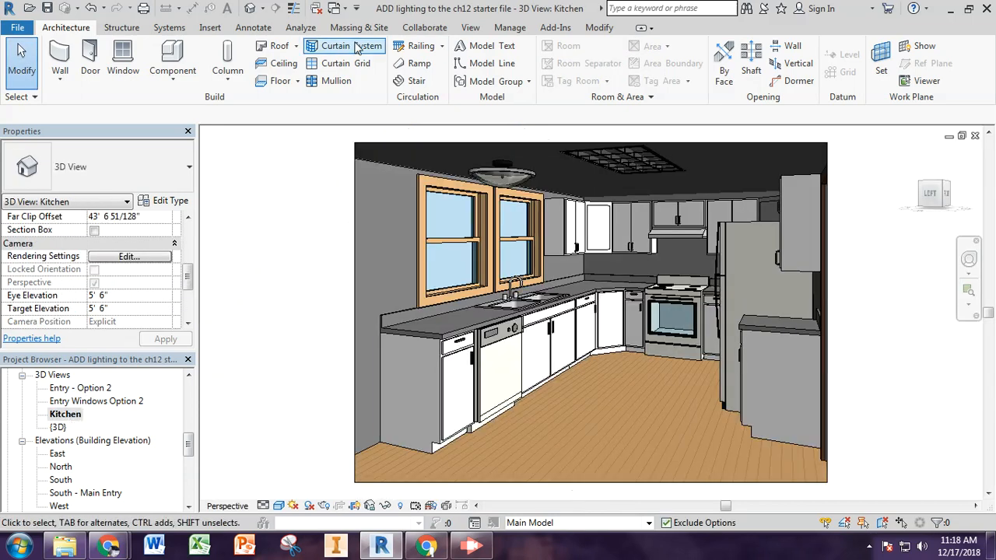
{"action": "left_click", "coordinate": [470, 30]}
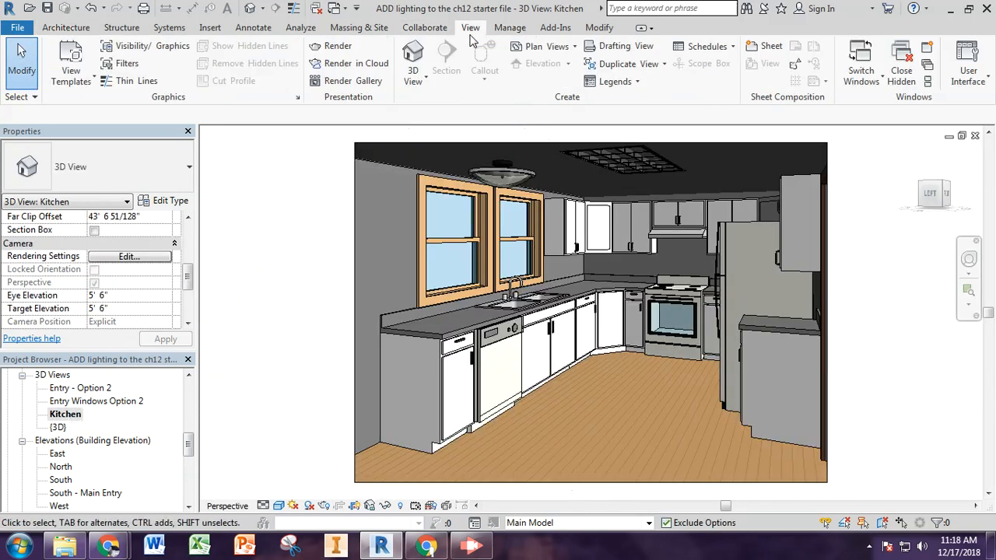
{"action": "left_click", "coordinate": [334, 46]}
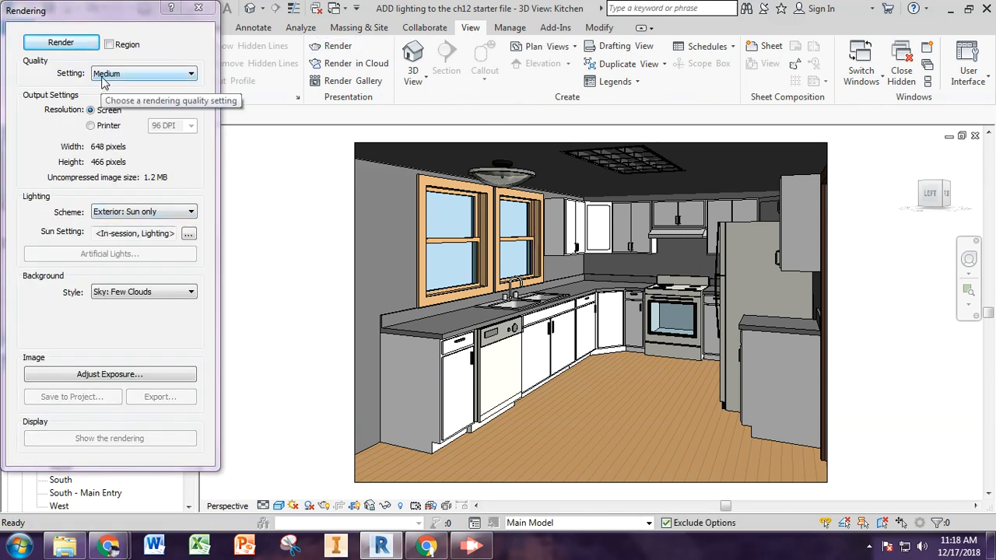
- Set the lighting scheme to Interior: Sun and Artificial, keeping all the kitchen's artificial lights on
{"action": "left_click", "coordinate": [130, 213]}
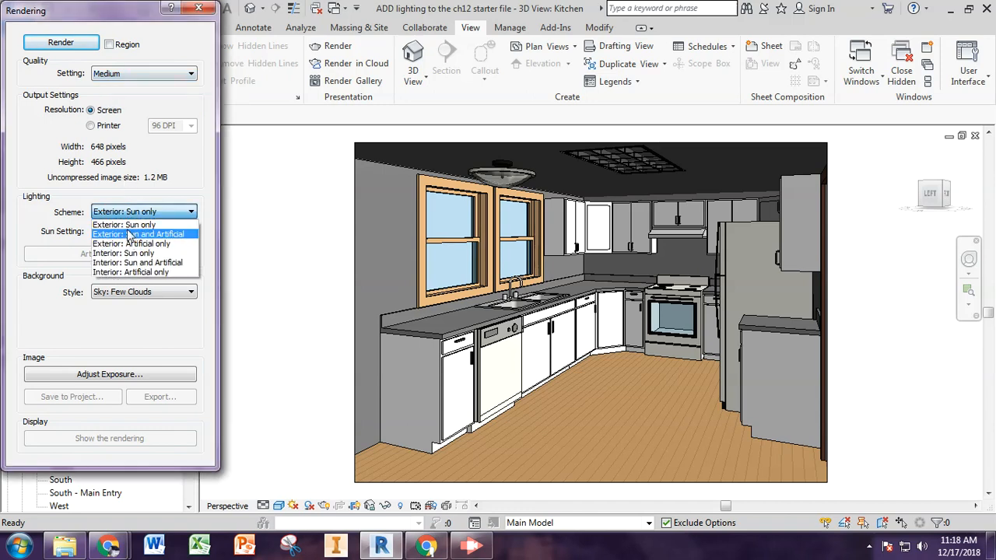
{"action": "left_click", "coordinate": [129, 262]}
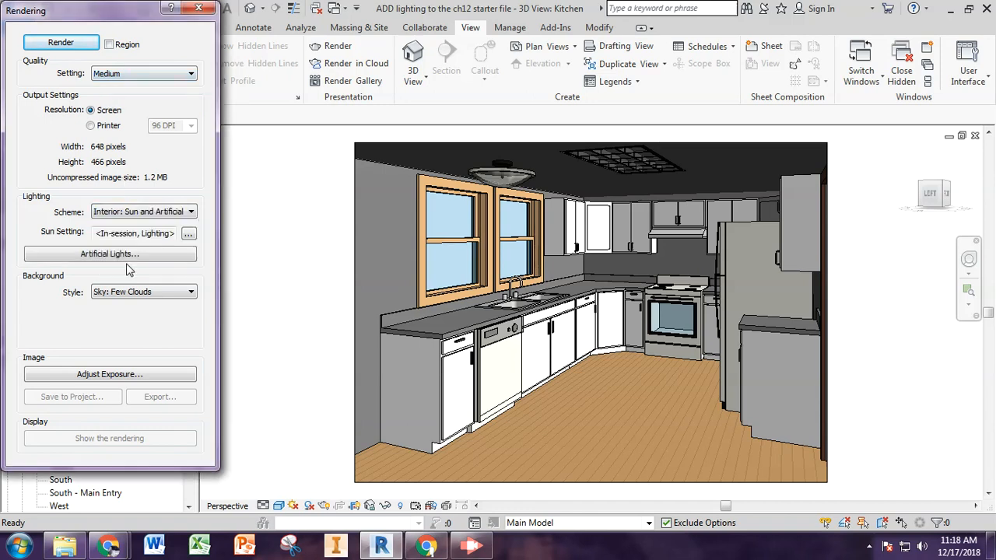
{"action": "left_click", "coordinate": [119, 257]}
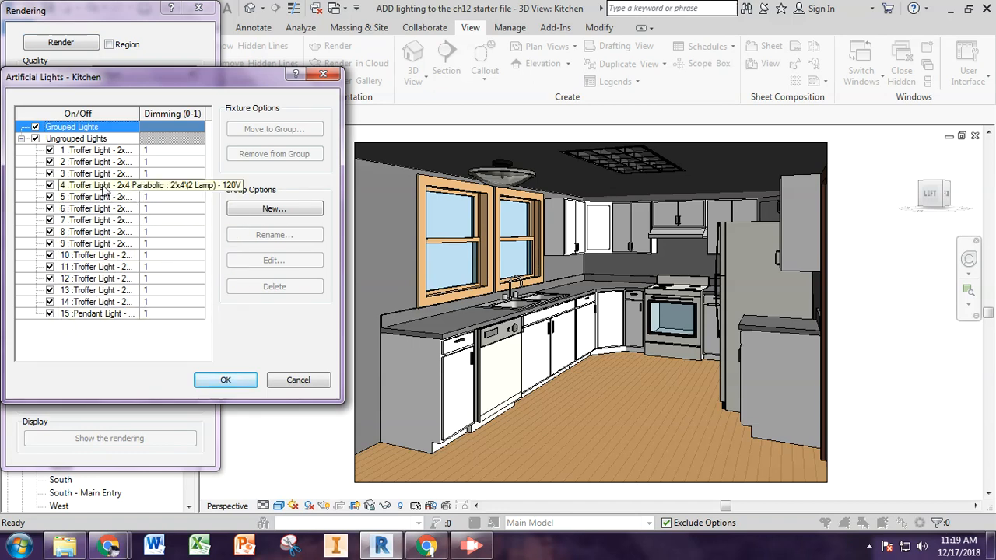
{"action": "left_click", "coordinate": [223, 379]}
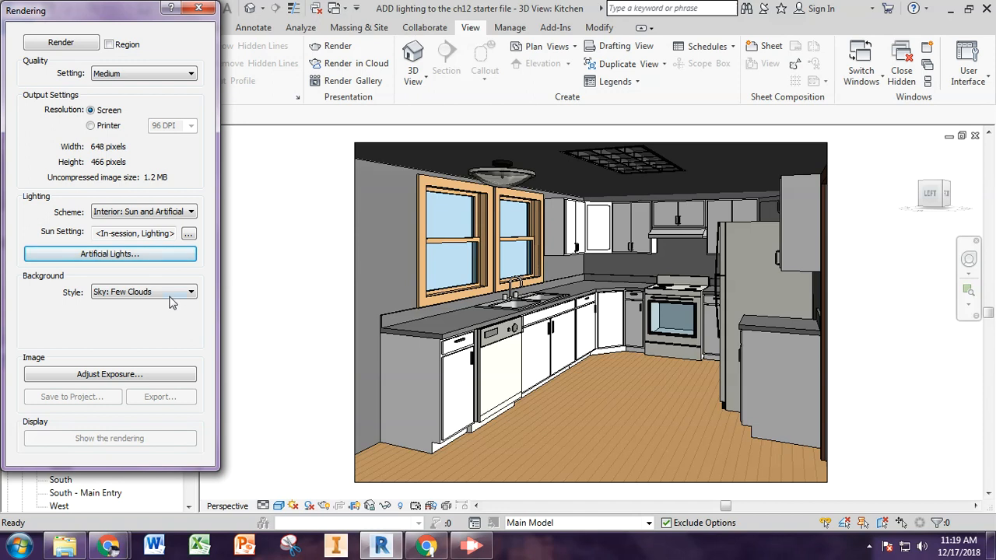
{"action": "left_click", "coordinate": [188, 235]}
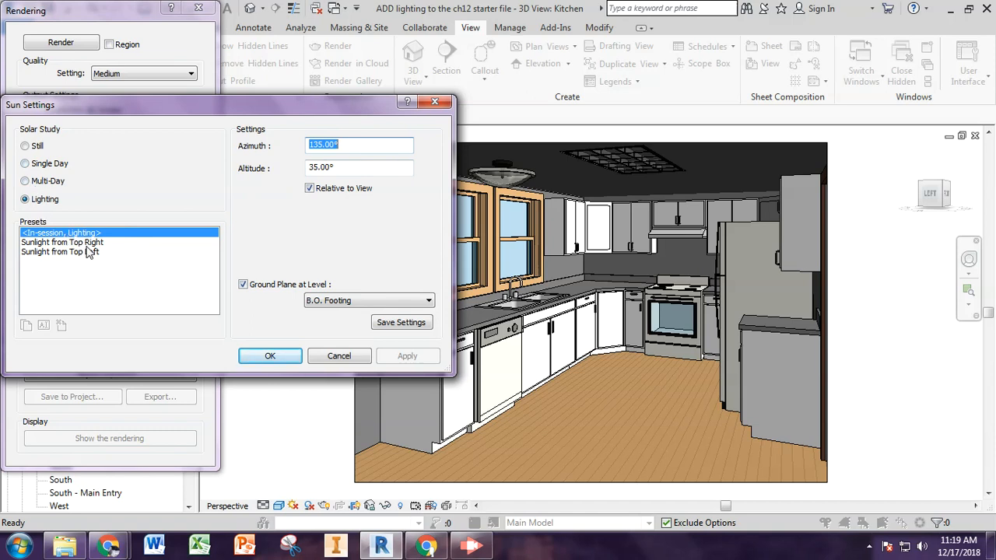
{"action": "left_click", "coordinate": [52, 165]}
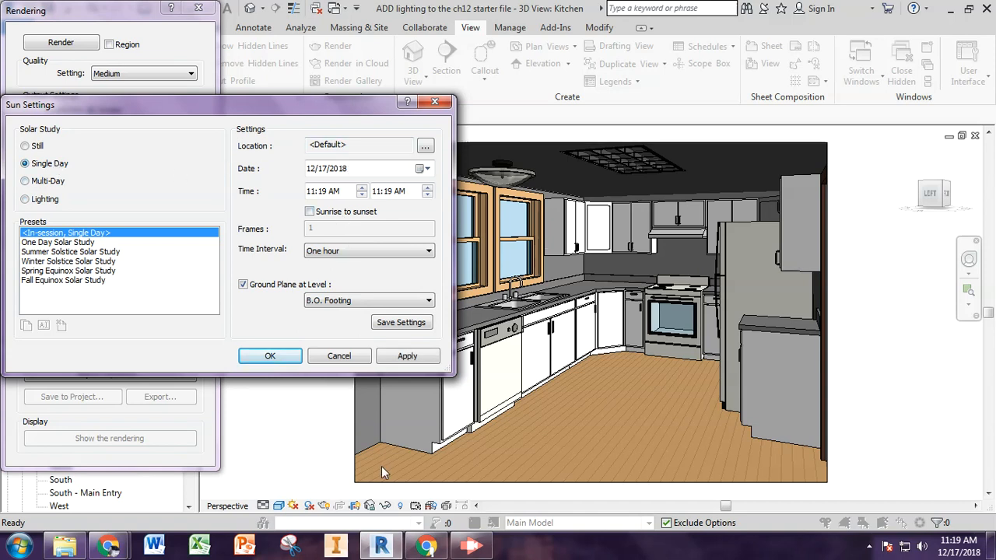
{"action": "left_click", "coordinate": [334, 356]}
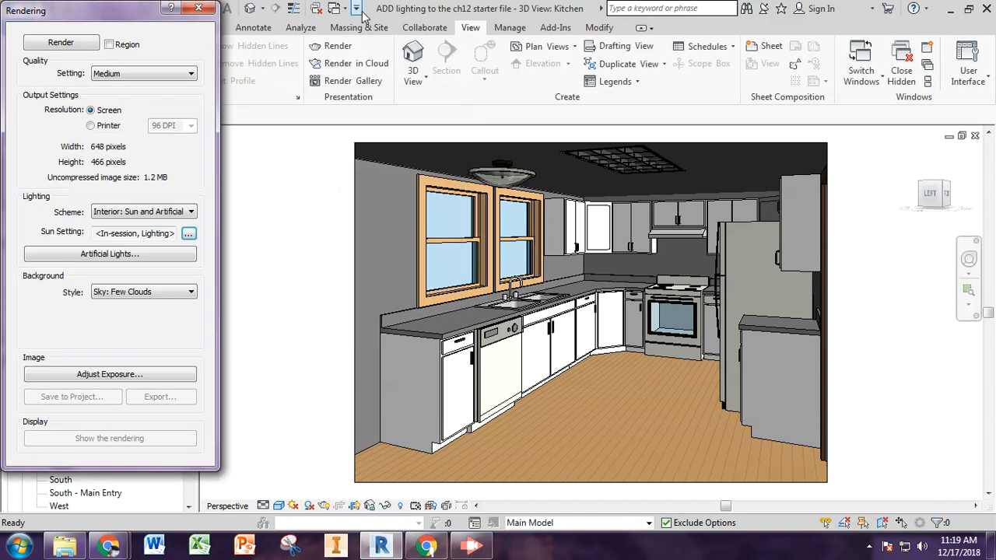
- Switch to the {3D} view and move the sun along its path to June 29 at 5:00 AM
{"action": "left_click", "coordinate": [341, 9]}
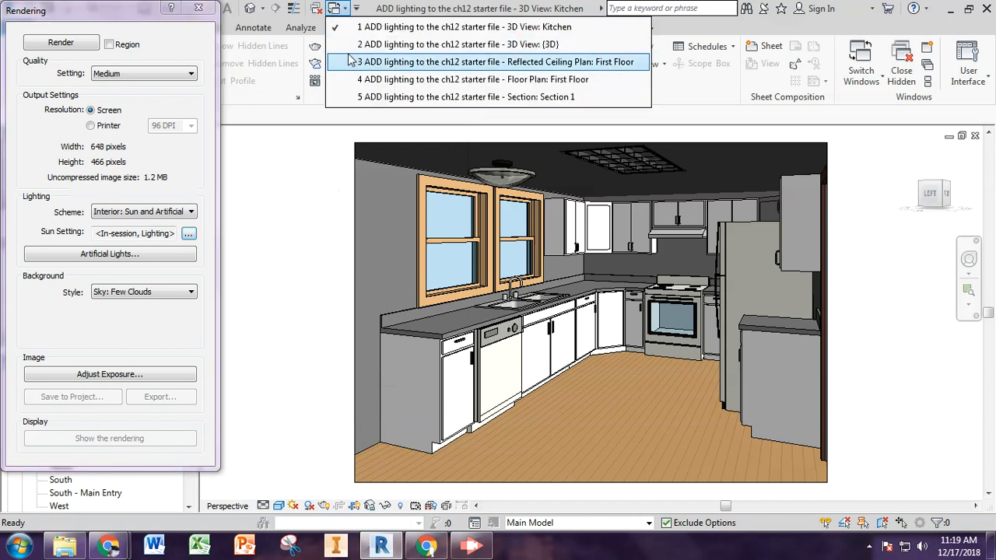
{"action": "left_click", "coordinate": [374, 44]}
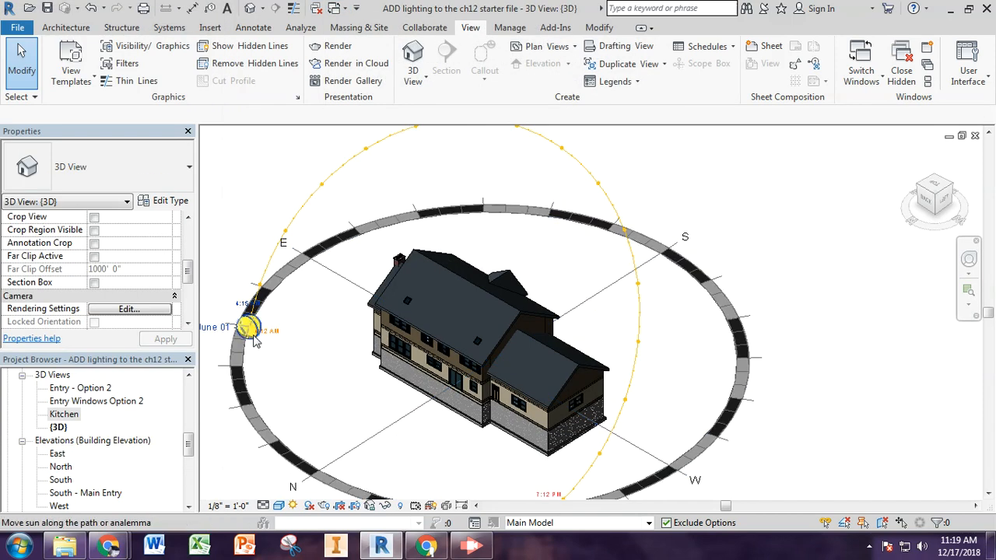
{"action": "scroll", "coordinate": [251, 334], "scroll_direction": "up", "scroll_amount": 4}
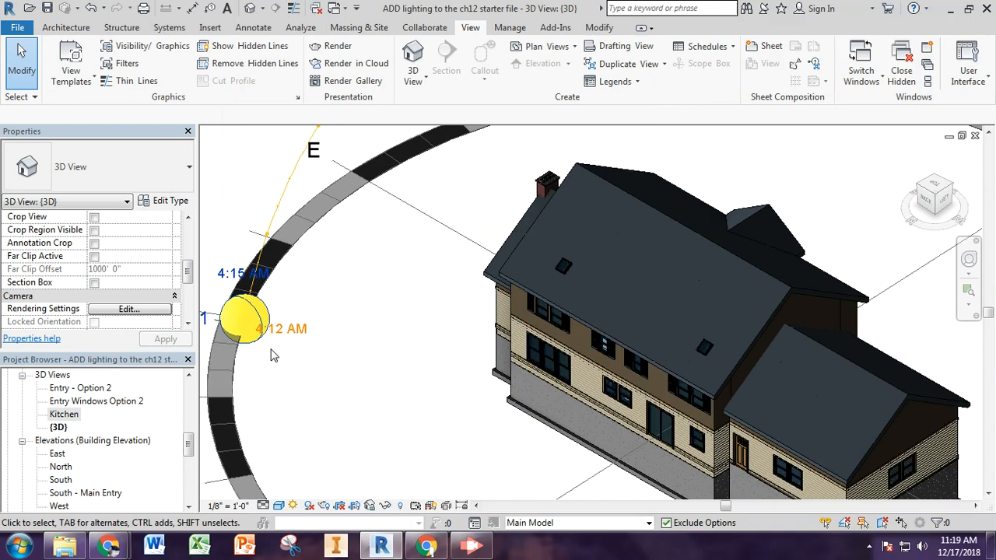
{"action": "scroll", "coordinate": [273, 356], "scroll_direction": "down", "scroll_amount": 2}
{"action": "mouse_move", "coordinate": [259, 333]}
{"action": "left_mouse_down"}
{"action": "mouse_move", "coordinate": [280, 259]}
{"action": "mouse_move", "coordinate": [274, 278]}
{"action": "left_mouse_up"}
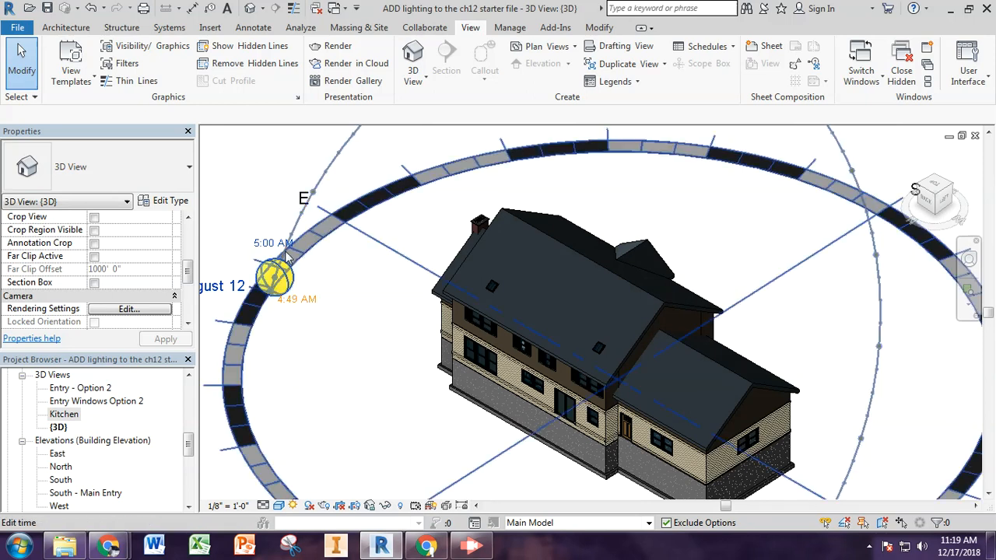
{"action": "mouse_move", "coordinate": [274, 279]}
{"action": "left_mouse_down"}
{"action": "mouse_move", "coordinate": [274, 292]}
{"action": "mouse_move", "coordinate": [269, 260]}
{"action": "mouse_move", "coordinate": [238, 260]}
{"action": "mouse_move", "coordinate": [217, 276]}
{"action": "left_mouse_up"}
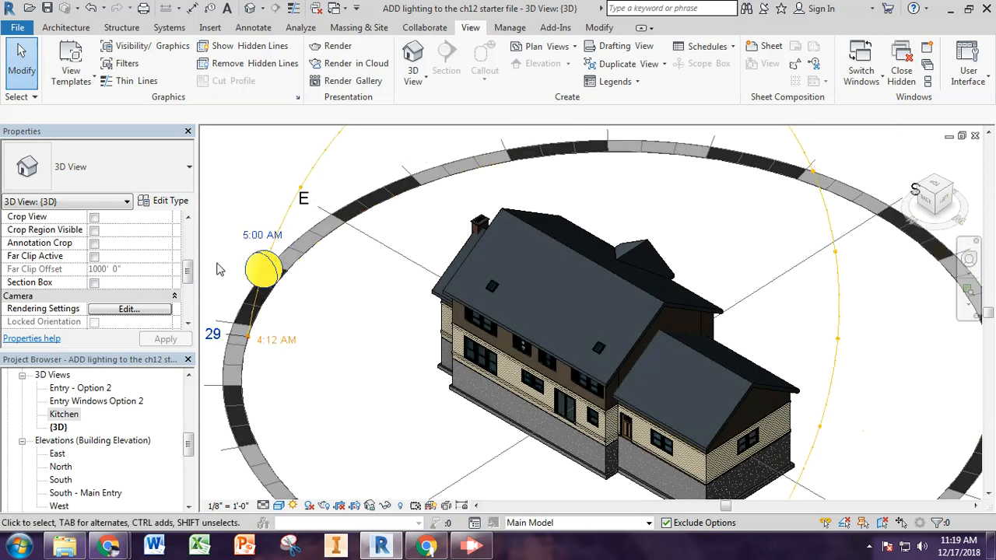
{"action": "middle_click_drag", "start_coordinate": [322, 348], "coordinate": [378, 345]}
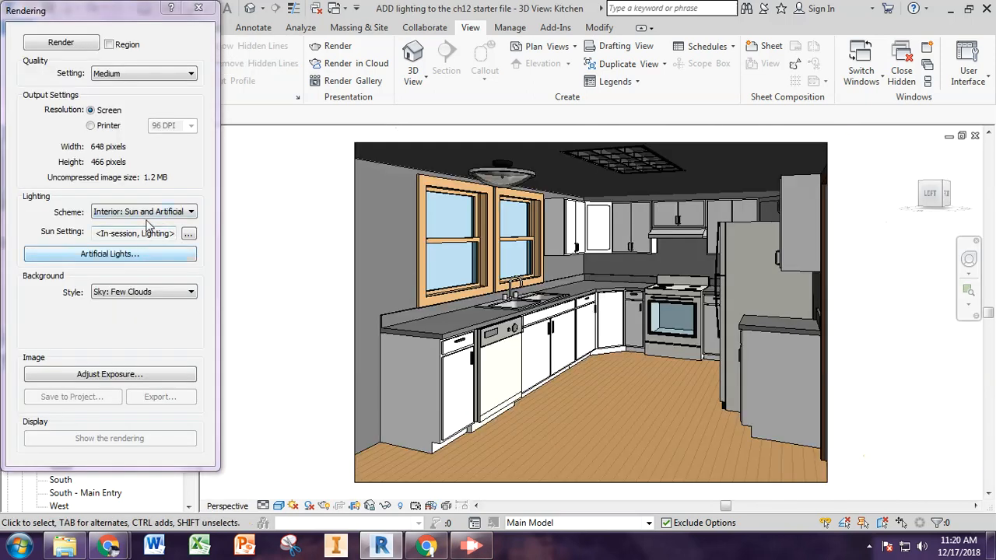
- In the Kitchen rendering's sun settings, choose a Single Day solar study dated 6/26/2019
{"action": "left_click", "coordinate": [189, 234]}
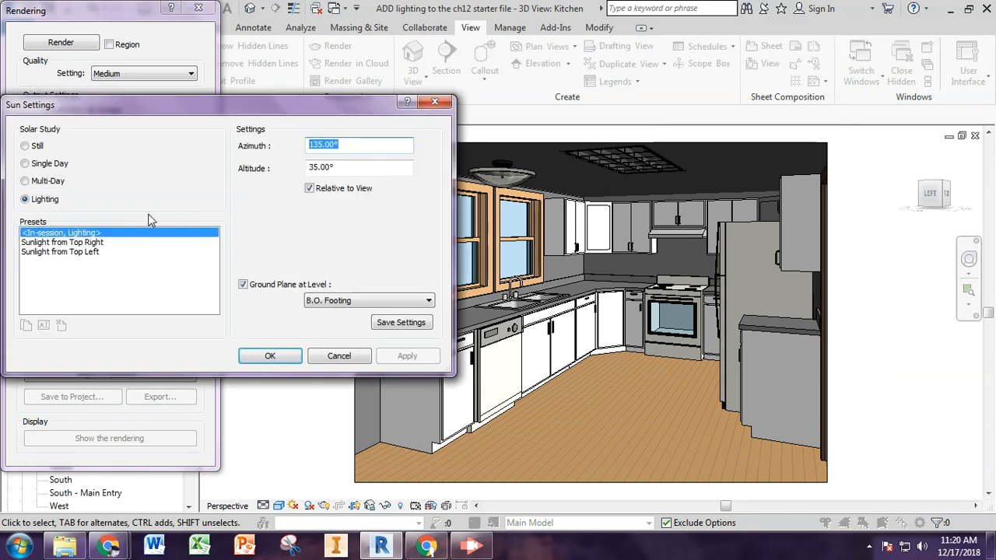
{"action": "left_click", "coordinate": [51, 166]}
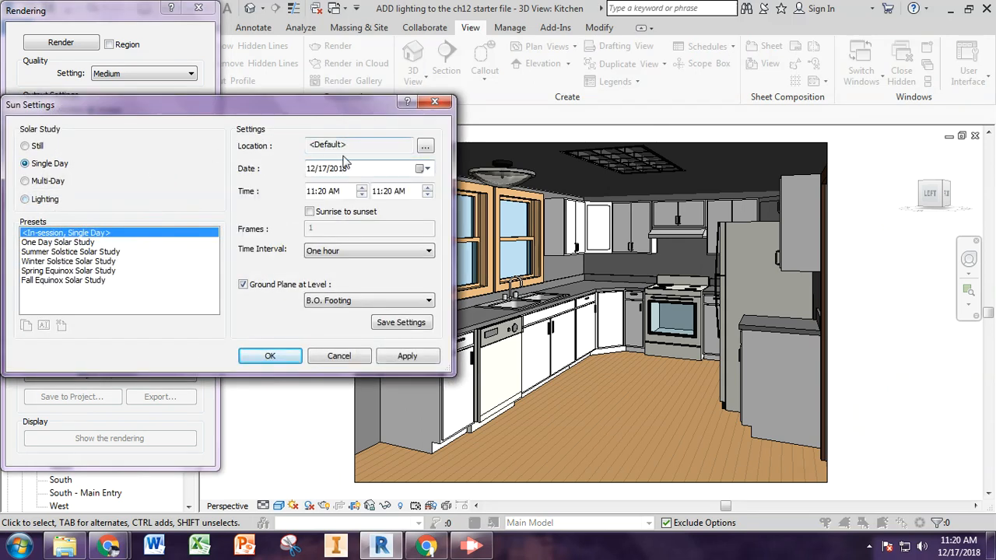
{"action": "left_click", "coordinate": [322, 169]}
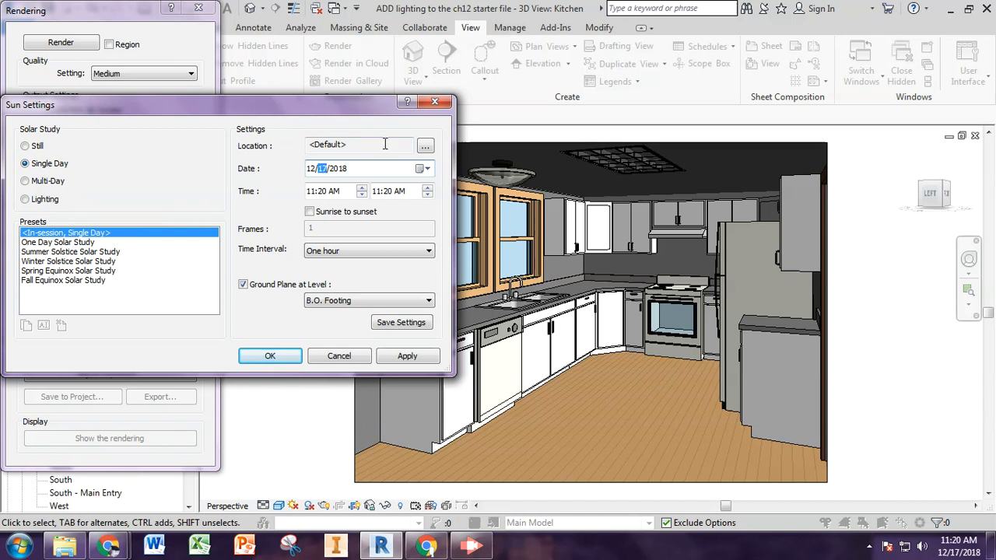
{"action": "left_click", "coordinate": [422, 168]}
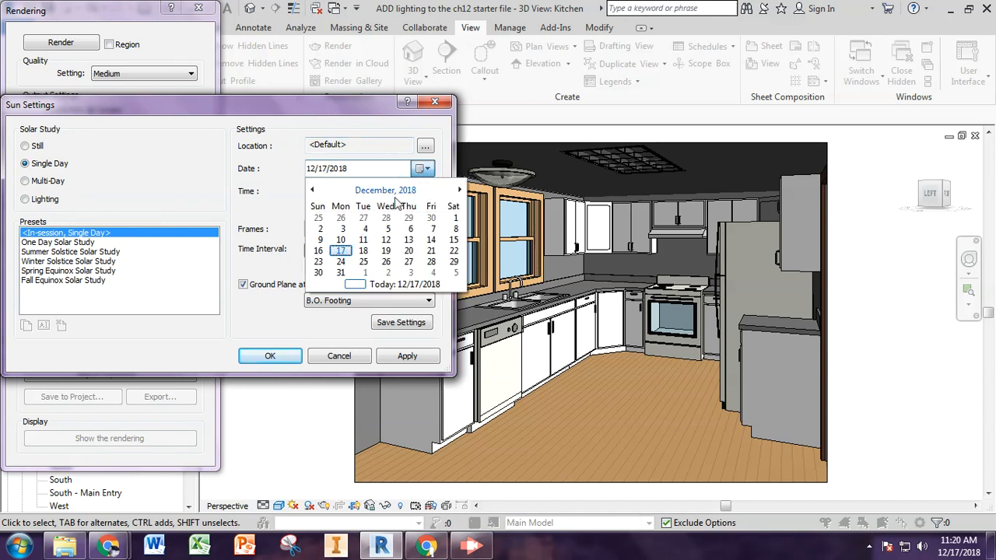
{"action": "left_click", "coordinate": [459, 190]}
{"action": "left_click", "coordinate": [459, 189]}
{"action": "left_click", "coordinate": [459, 190]}
{"action": "left_click", "coordinate": [459, 190]}
{"action": "left_click", "coordinate": [459, 190]}
{"action": "left_click", "coordinate": [459, 190]}
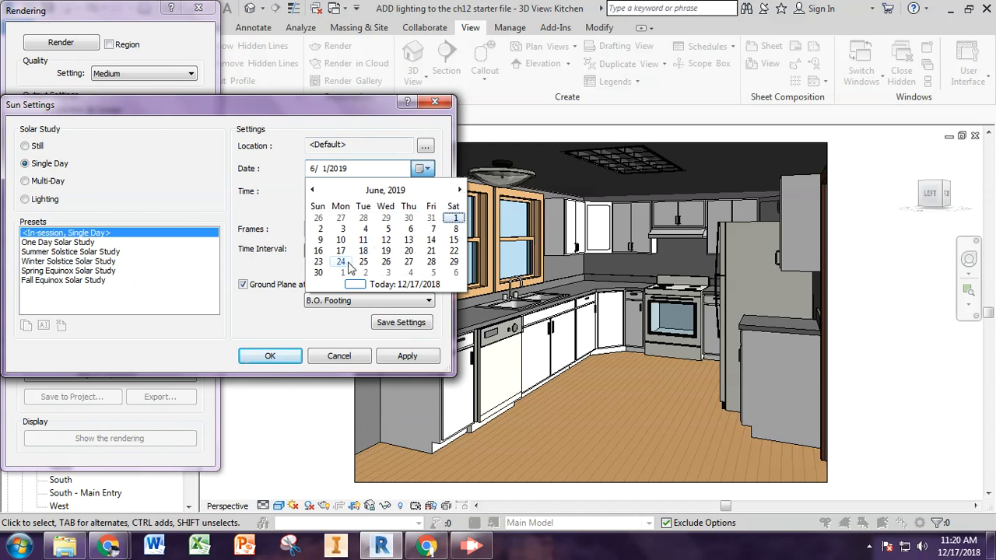
{"action": "left_click", "coordinate": [386, 261]}
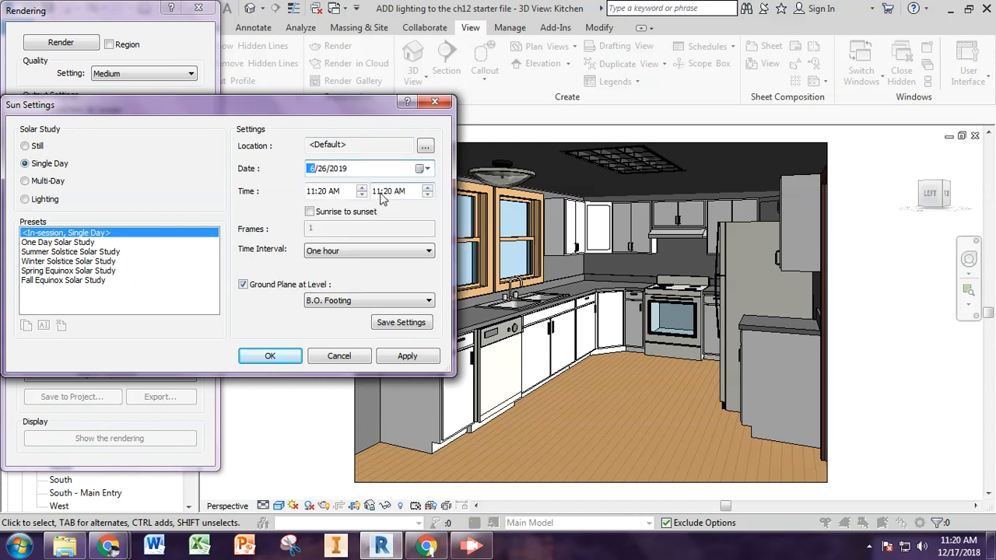
- Set the Single Day study's start time to 6:20 AM and select the hour of its end time
{"action": "left_click", "coordinate": [346, 194]}
{"action": "left_click", "coordinate": [323, 193]}
{"action": "left_click", "coordinate": [309, 193]}
{"action": "left_click", "coordinate": [376, 191]}
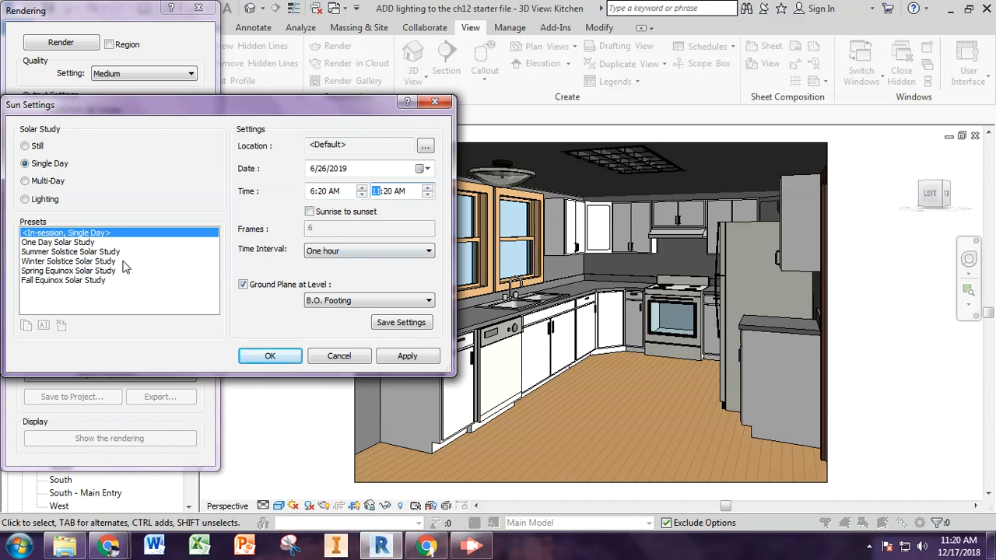
- Apply the Still solar study's Summer Solstice preset with the time set to 6:00 AM, and render the kitchen
{"action": "left_click", "coordinate": [36, 146]}
{"action": "left_click", "coordinate": [79, 243]}
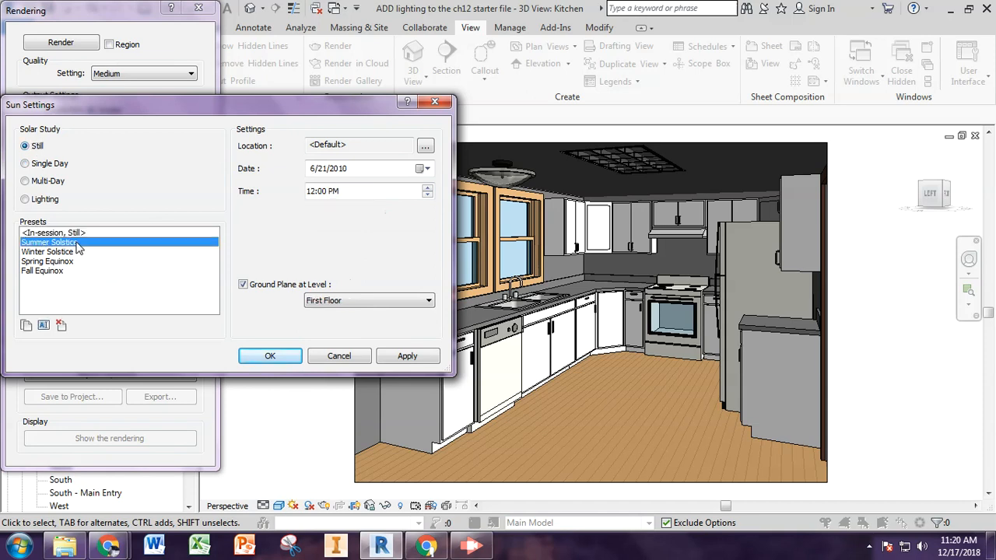
{"action": "left_click", "coordinate": [325, 195]}
{"action": "left_click", "coordinate": [311, 193]}
{"action": "left_click", "coordinate": [354, 197]}
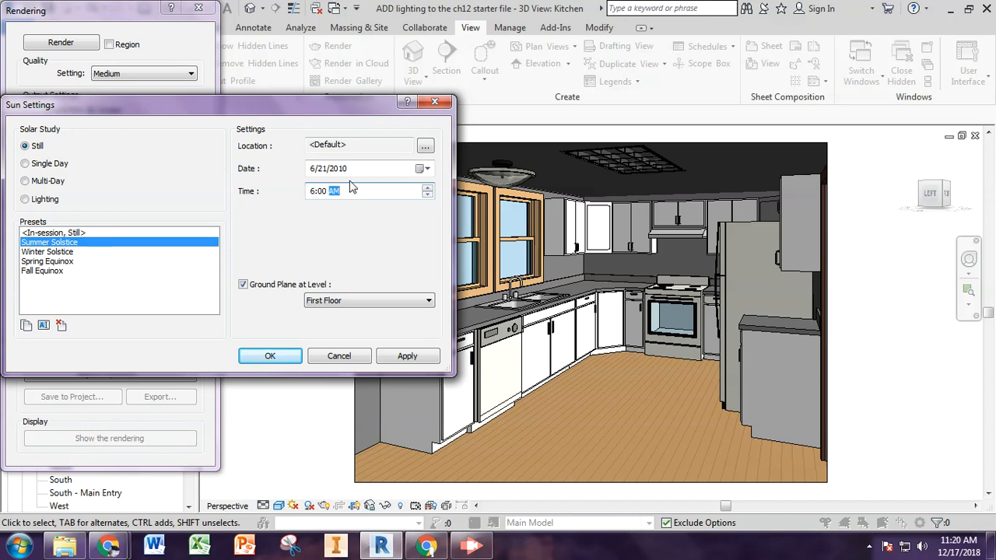
{"action": "left_click", "coordinate": [284, 356]}
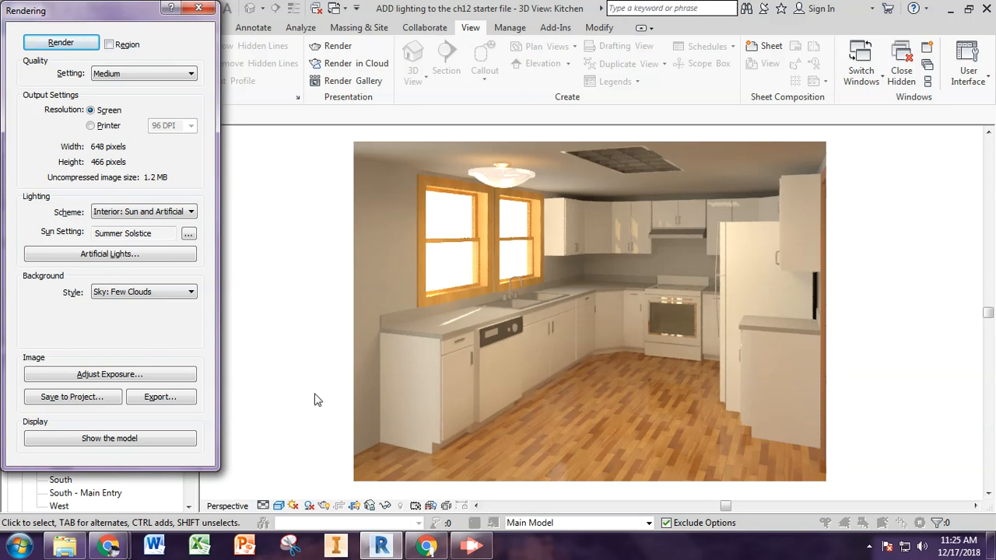
- Close the rendering settings and switch to the {3D} view showing the whole sun path around the house
{"action": "left_click", "coordinate": [199, 7]}
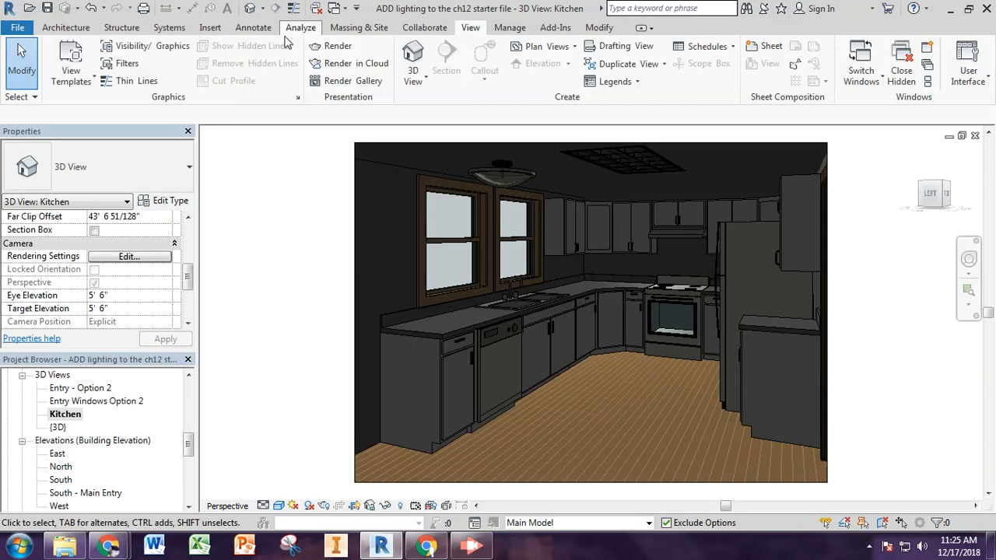
{"action": "left_click", "coordinate": [333, 9]}
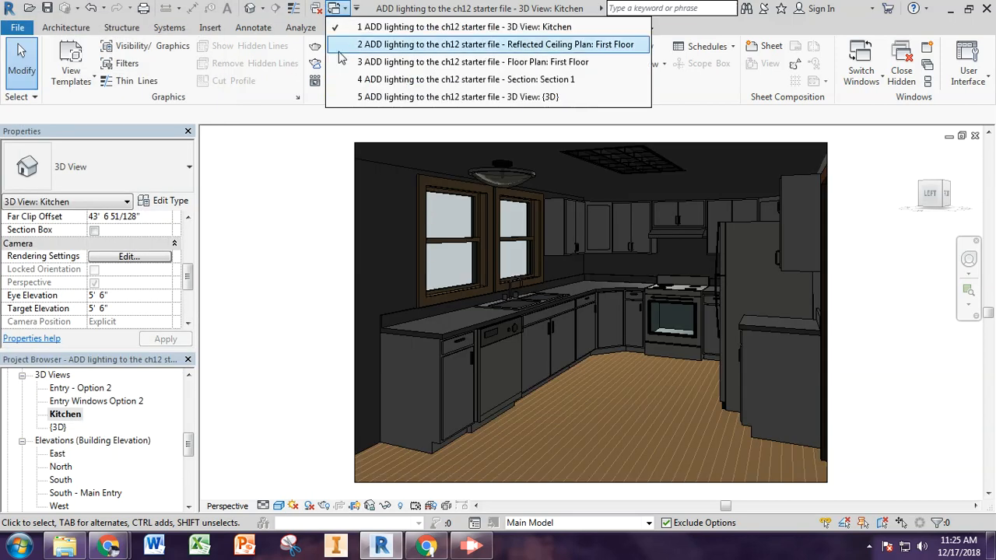
{"action": "left_click", "coordinate": [359, 96]}
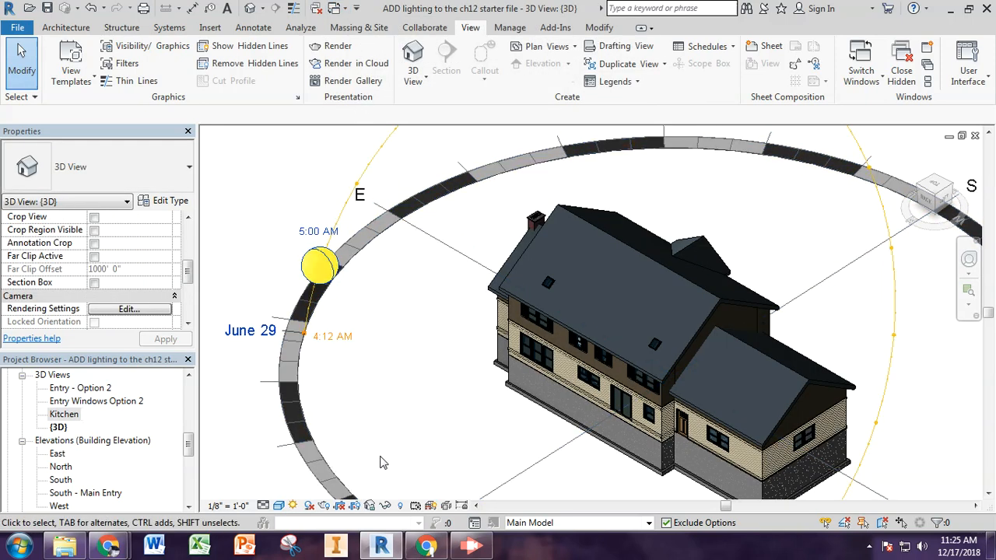
{"action": "scroll", "coordinate": [380, 463], "scroll_direction": "down", "scroll_amount": 2}
{"action": "middle_click_drag", "start_coordinate": [379, 463], "coordinate": [358, 398]}
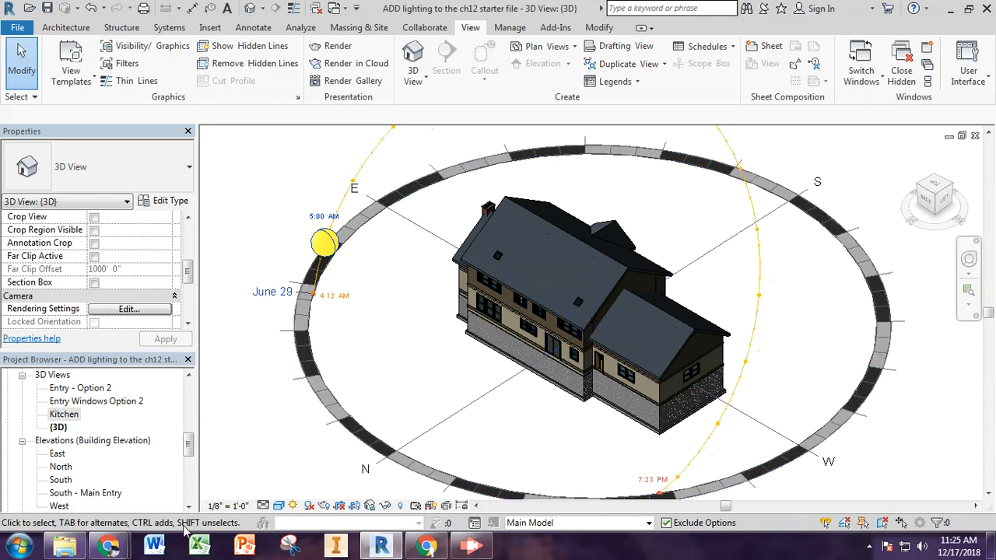
- Switch to Chrome to examine the solar azimuth diagram, and return to Revit to select the sun path
{"action": "mouse_move", "coordinate": [109, 544]}
{"action": "left_click", "coordinate": [154, 487]}
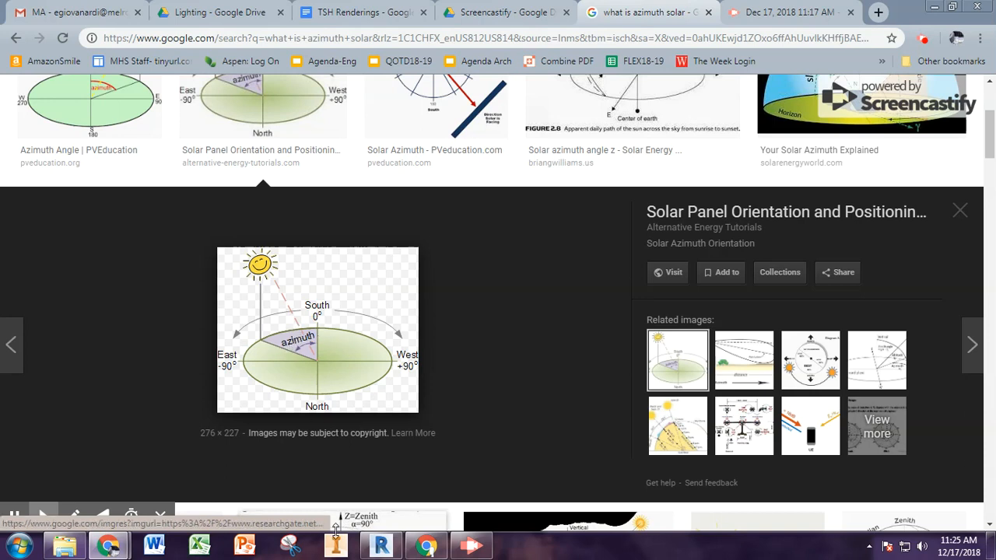
{"action": "left_click", "coordinate": [377, 548]}
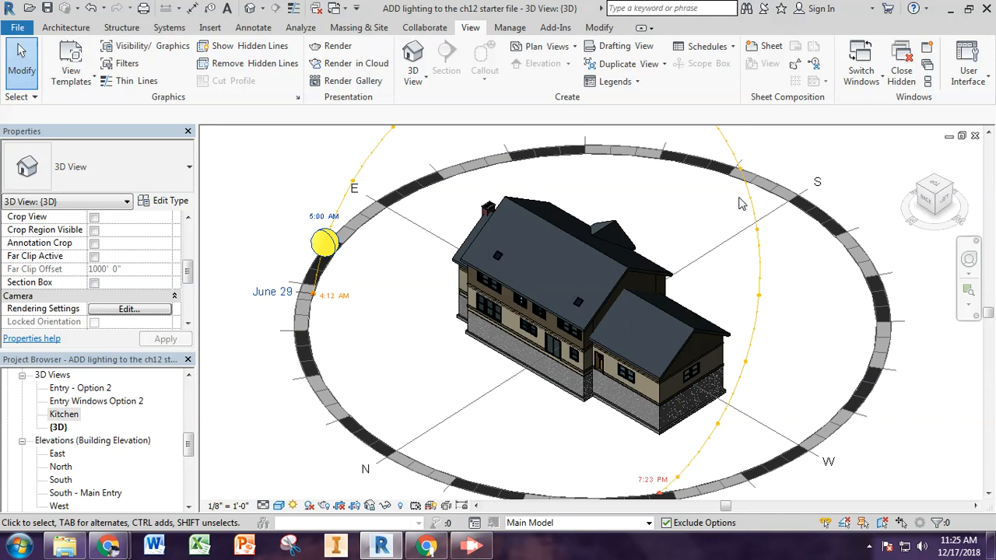
{"action": "left_click", "coordinate": [373, 470]}
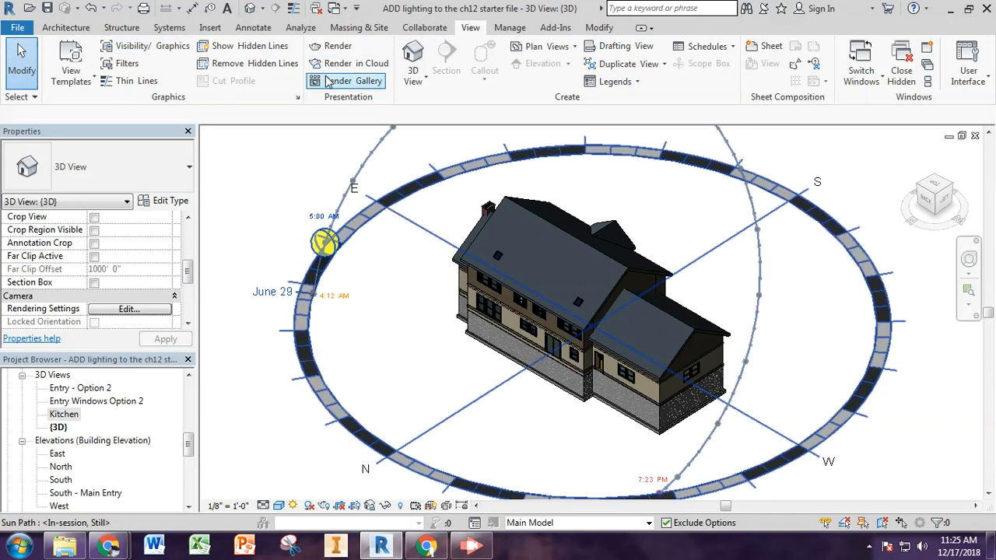
- Set the {3D} view's render quality to Medium, check its lighting scheme options, and close the rendering settings
{"action": "left_click", "coordinate": [333, 48]}
{"action": "left_click", "coordinate": [122, 78]}
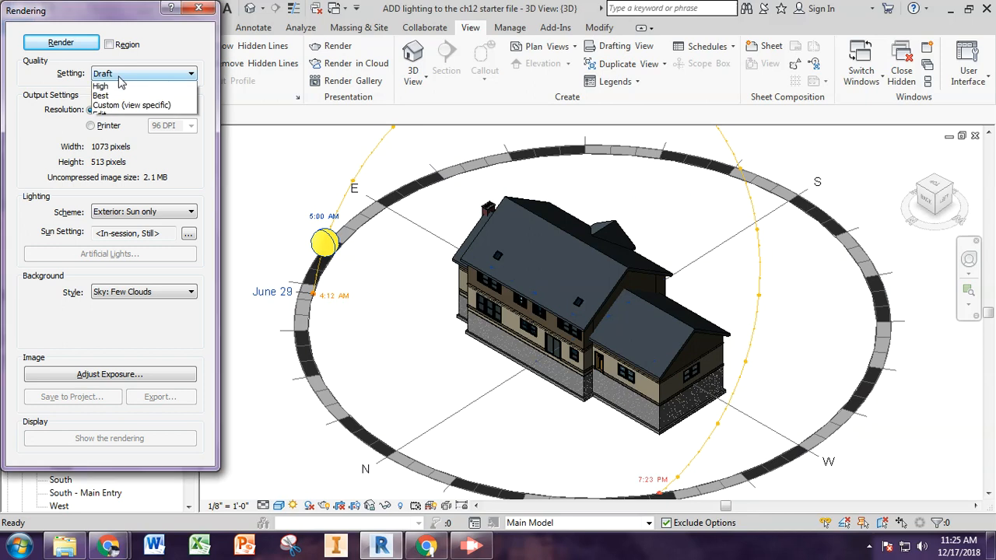
{"action": "left_click", "coordinate": [125, 89]}
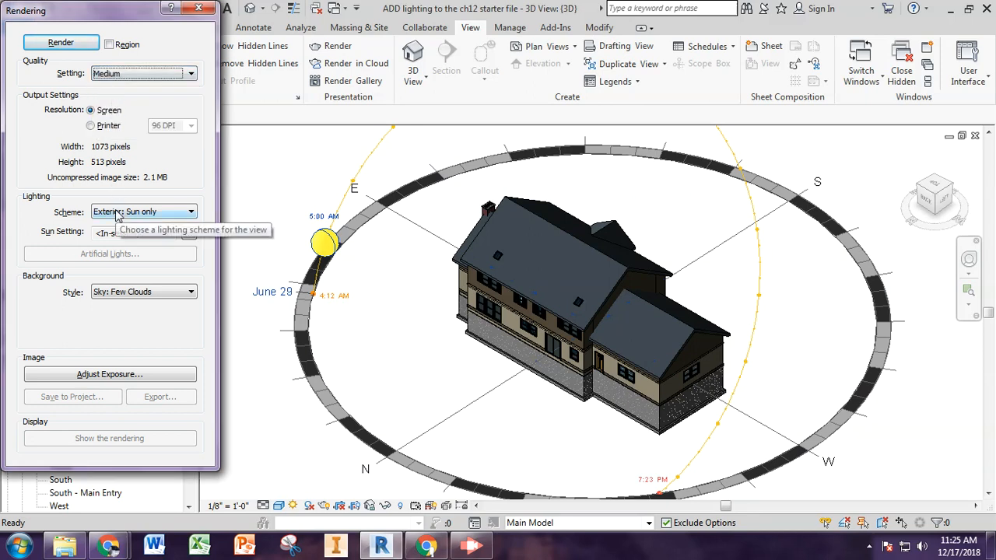
{"action": "left_click", "coordinate": [118, 213]}
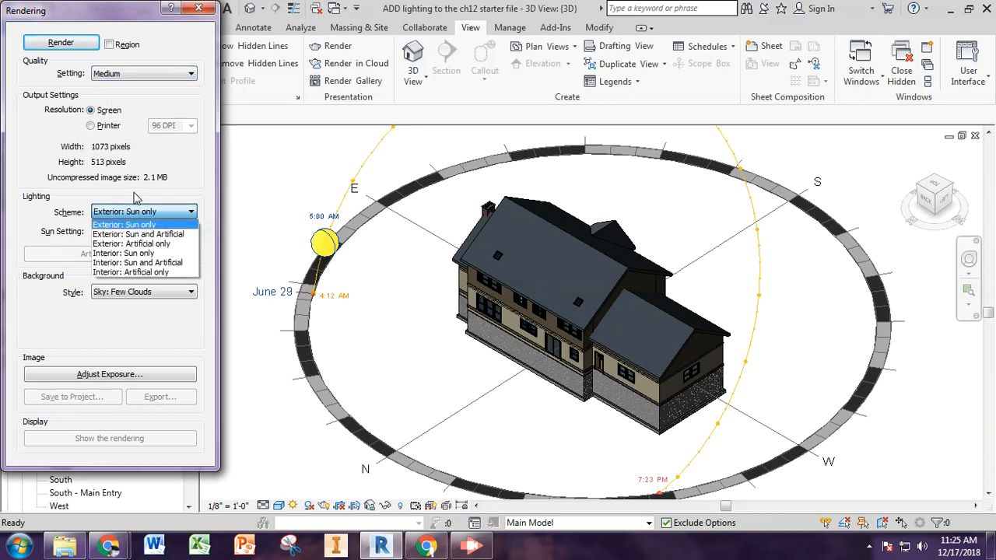
{"action": "left_click", "coordinate": [198, 8]}
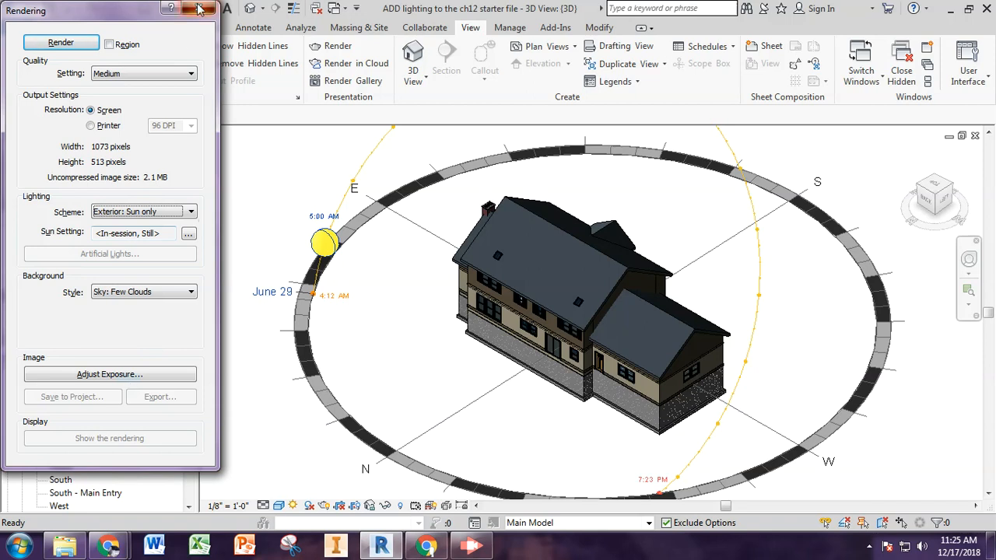
{"action": "left_click", "coordinate": [199, 8]}
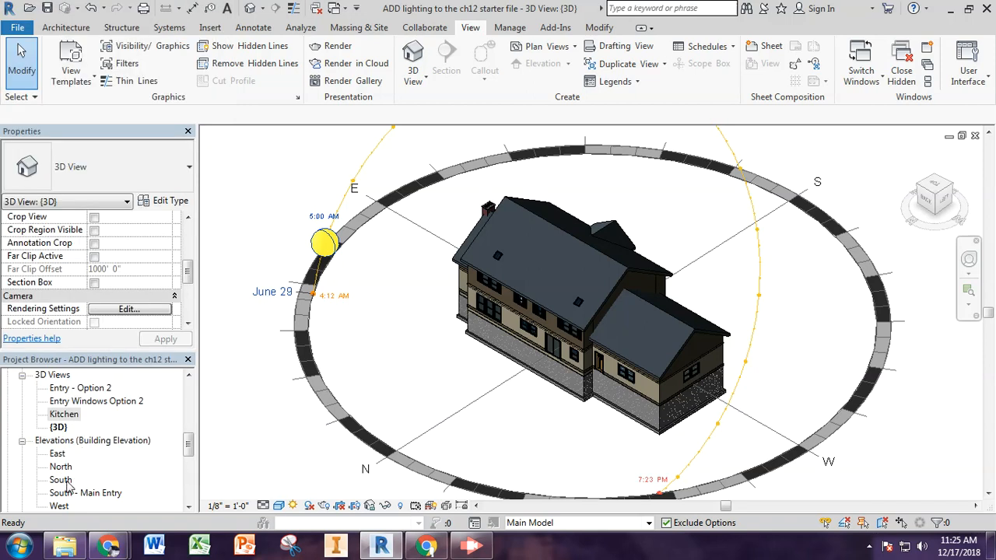
- Switch to the Kitchen view and open the sun settings from its rendering settings
{"action": "double_click", "coordinate": [68, 414]}
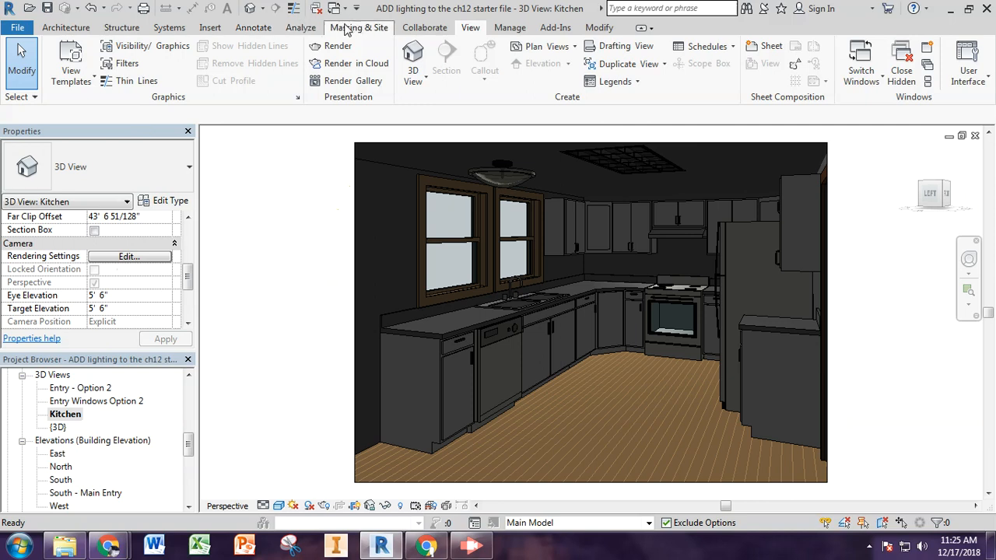
{"action": "left_click", "coordinate": [334, 45]}
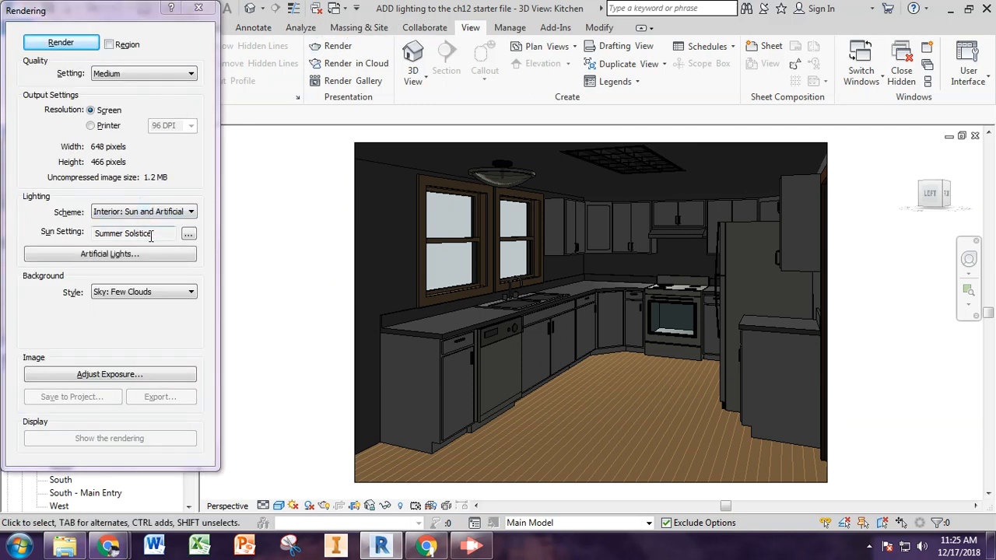
{"action": "left_click", "coordinate": [187, 233]}
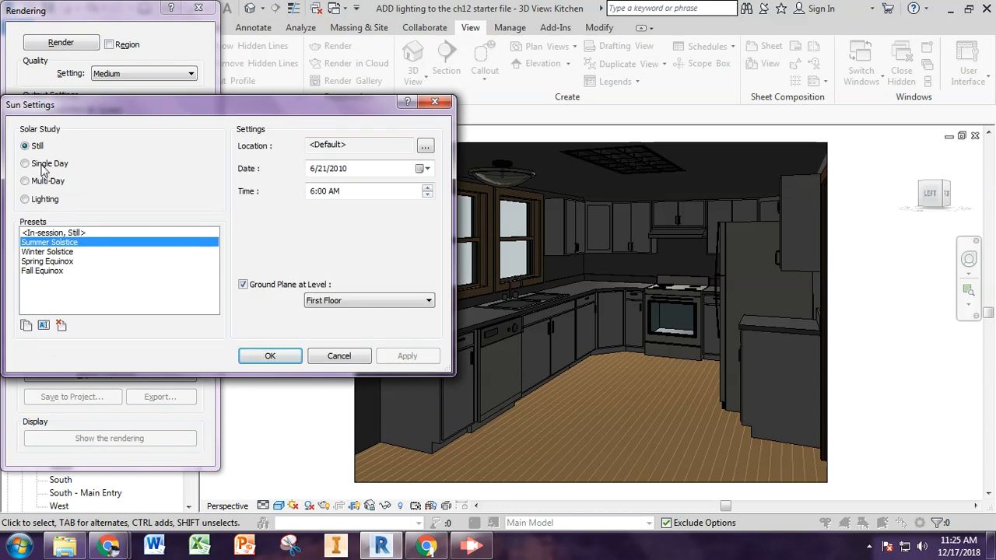
- Look through the presets and settings of the Still and Single Day solar studies
{"action": "left_click", "coordinate": [42, 233]}
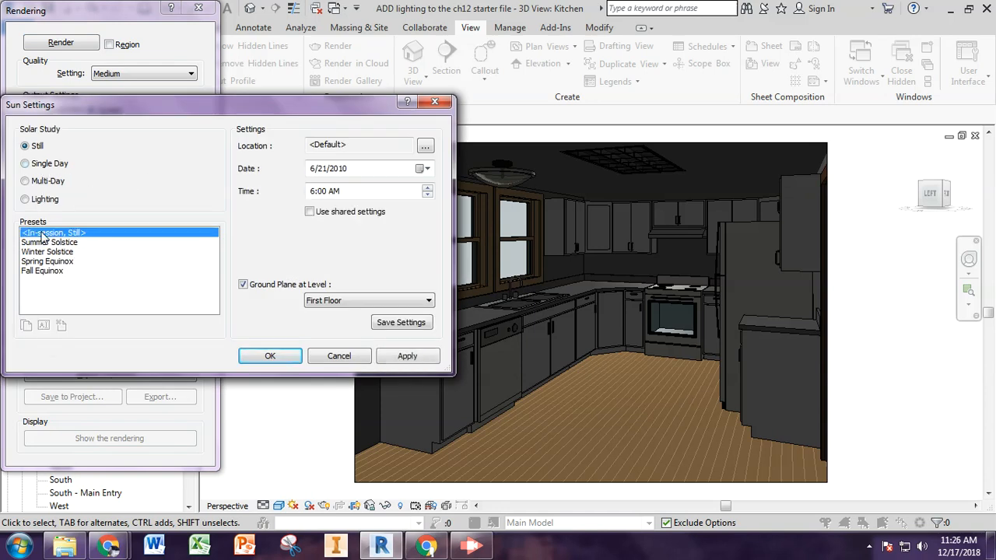
{"action": "left_click", "coordinate": [45, 246]}
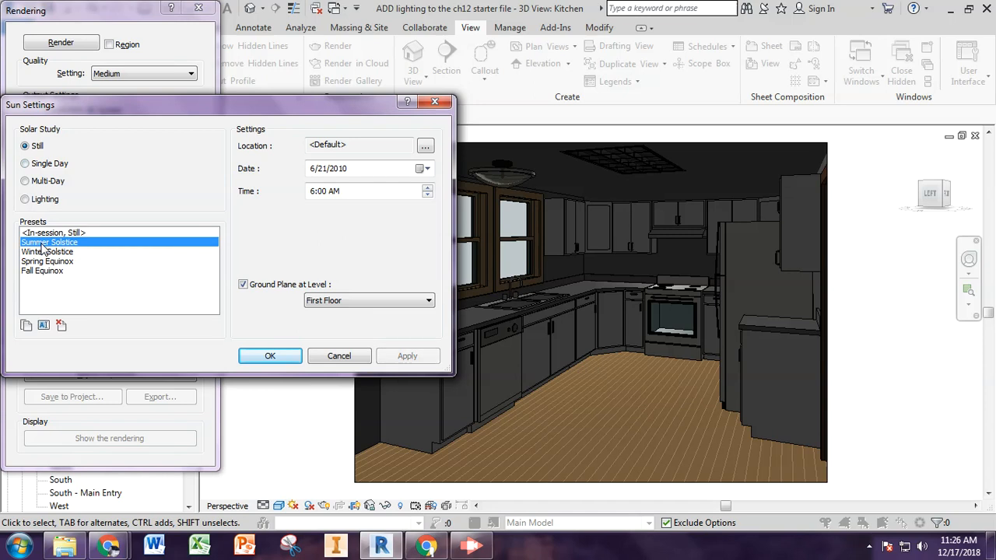
{"action": "left_click", "coordinate": [45, 163]}
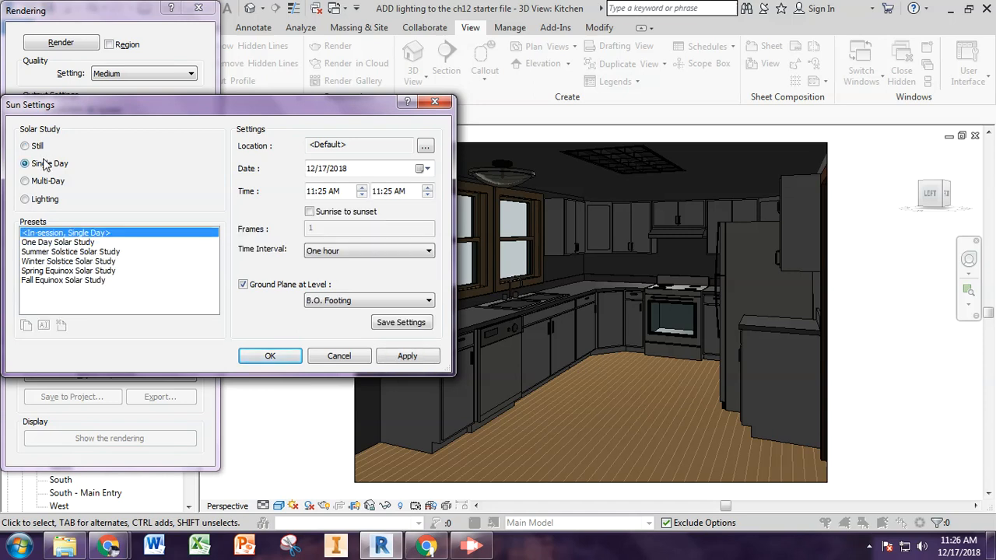
{"action": "left_click", "coordinate": [36, 147]}
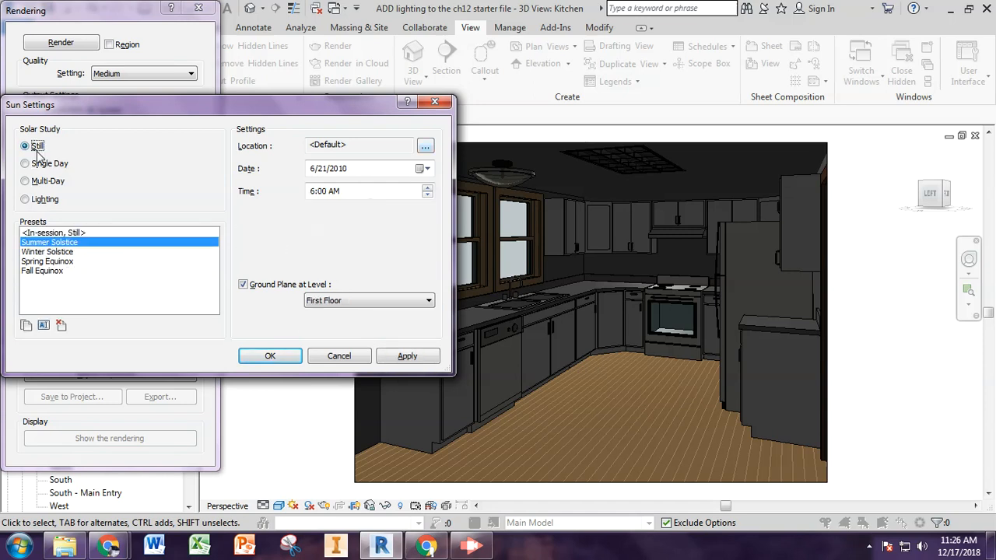
{"action": "left_click", "coordinate": [60, 233]}
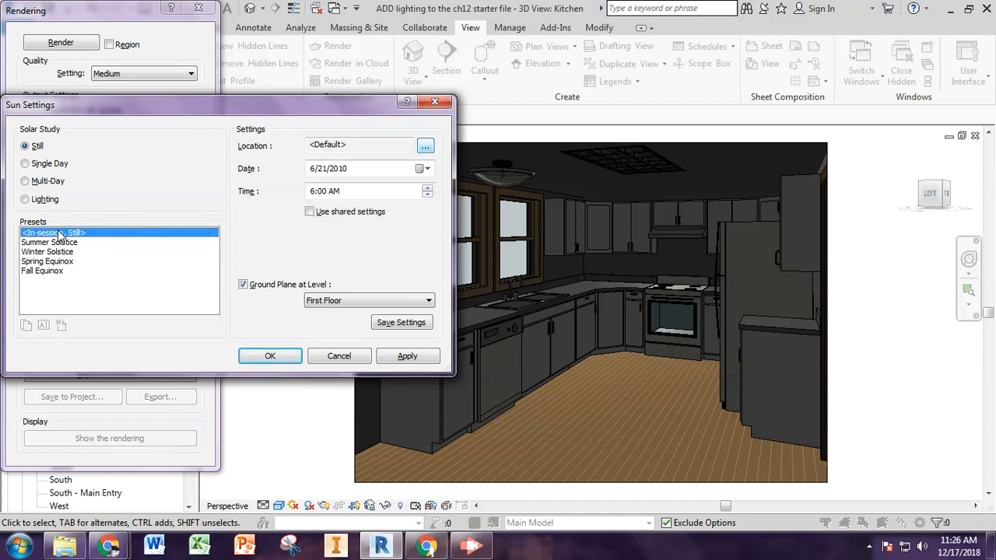
- Switch the solar study to Lighting with an azimuth of 180° and an altitude of 10°
{"action": "left_click", "coordinate": [43, 199]}
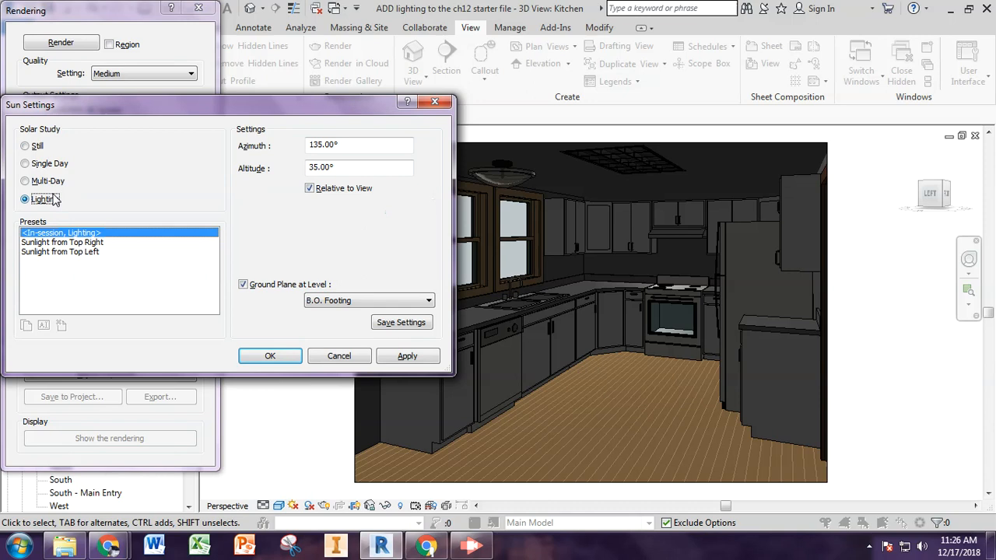
{"action": "left_click", "coordinate": [326, 145]}
{"action": "key", "text": "BackSpace"}
{"action": "key", "text": "BackSpace"}
{"action": "key", "text": "BackSpace"}
{"action": "type", "text": "180"}
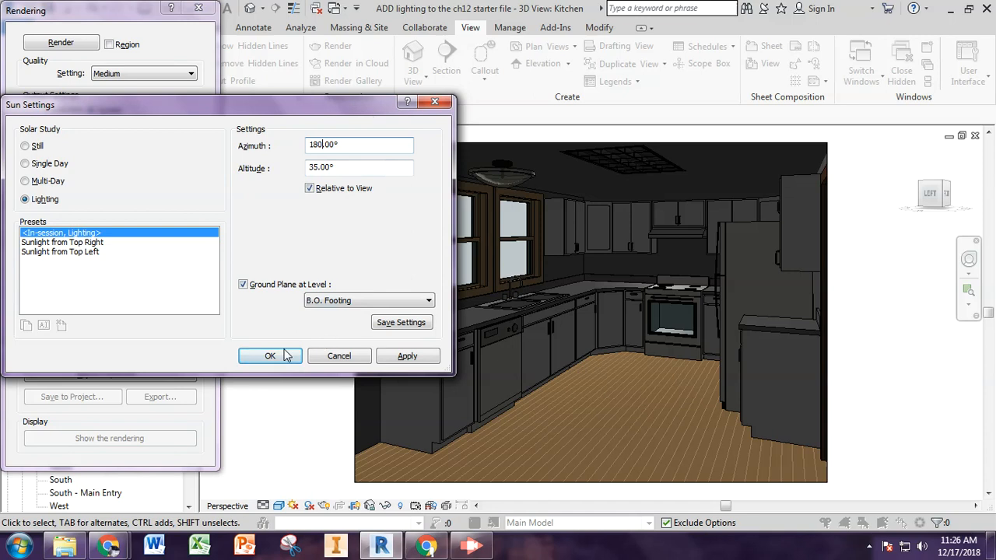
{"action": "left_click", "coordinate": [317, 168]}
{"action": "double_click", "coordinate": [318, 168]}
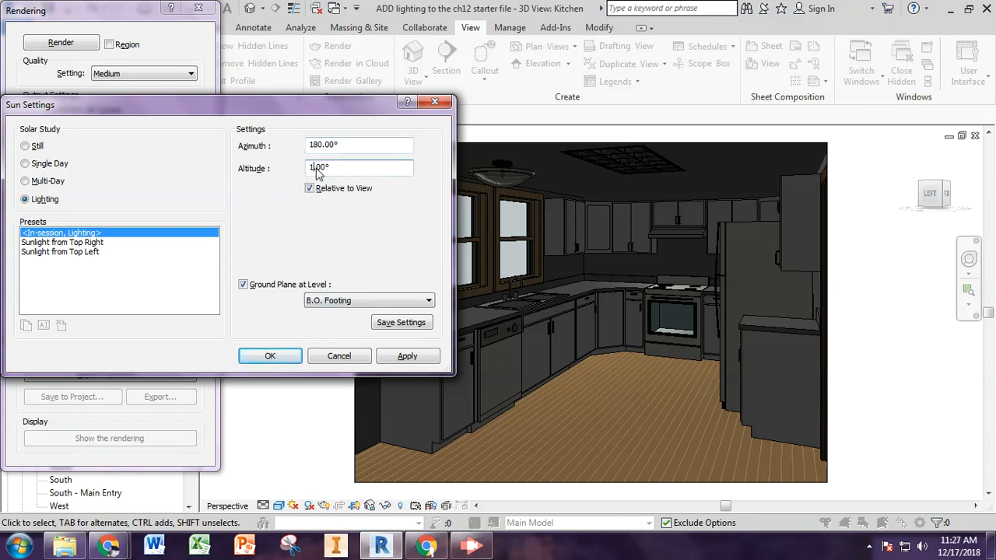
{"action": "type", "text": "10"}
- Set the sun's ground plane to the First Floor level, accept the sun settings, and render the kitchen
{"action": "left_click", "coordinate": [359, 301]}
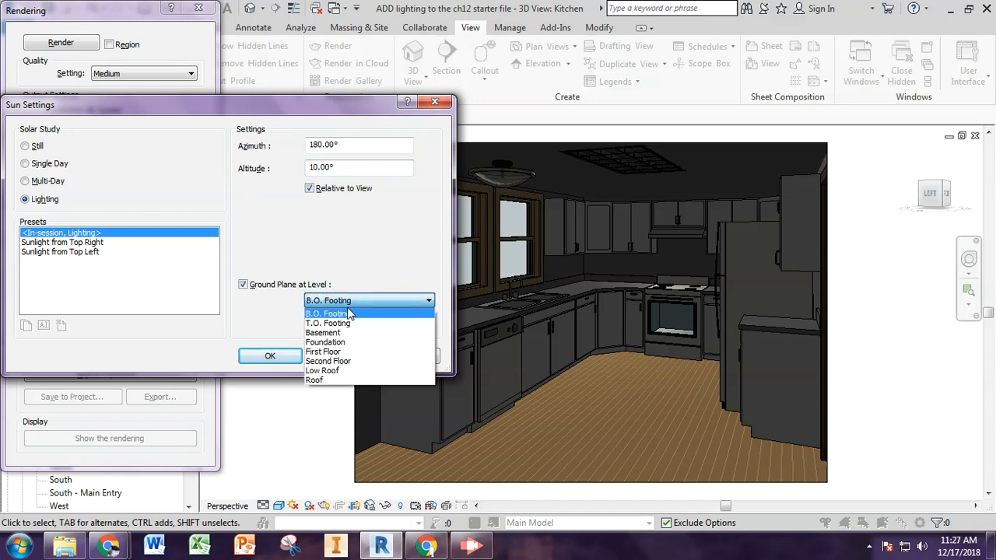
{"action": "left_click", "coordinate": [336, 351]}
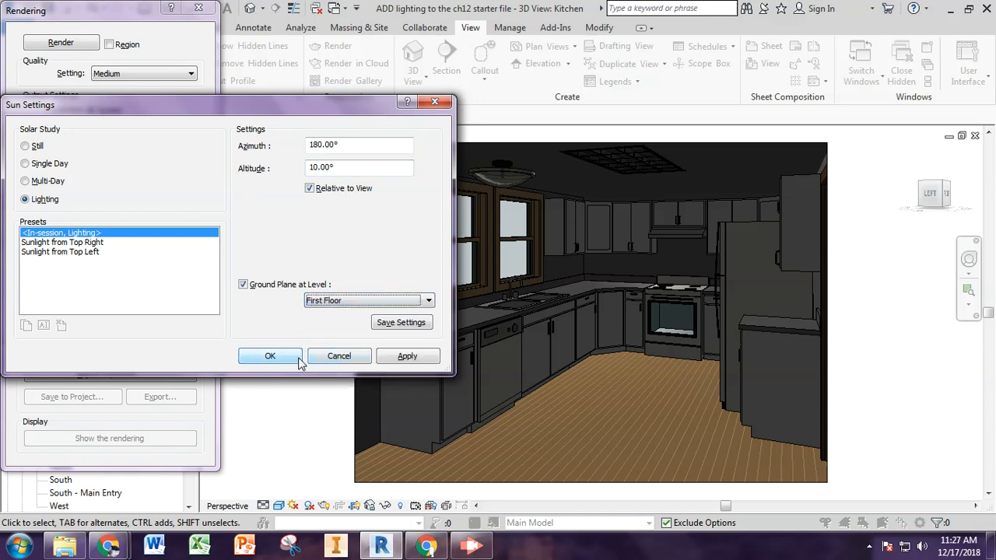
{"action": "left_click", "coordinate": [299, 362]}
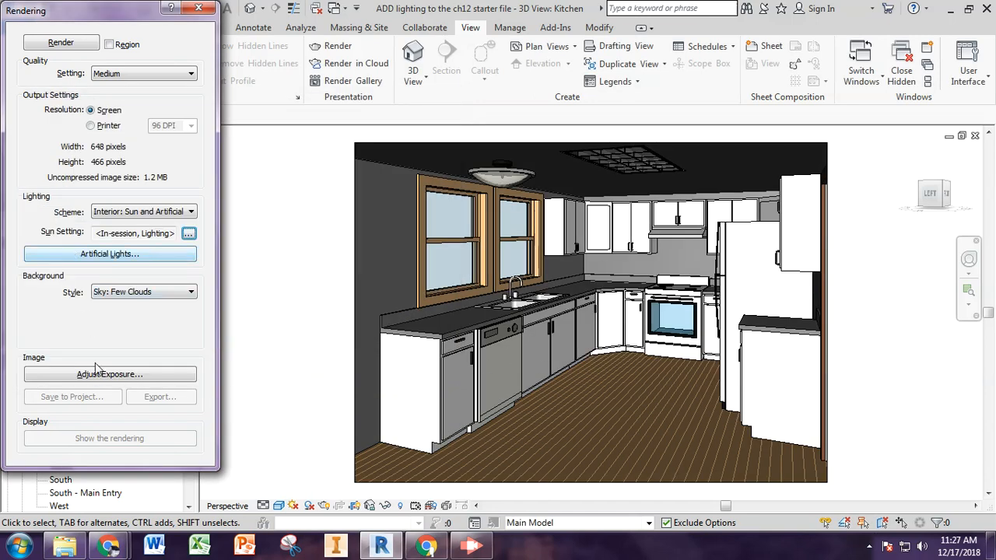
{"action": "left_click", "coordinate": [67, 42]}
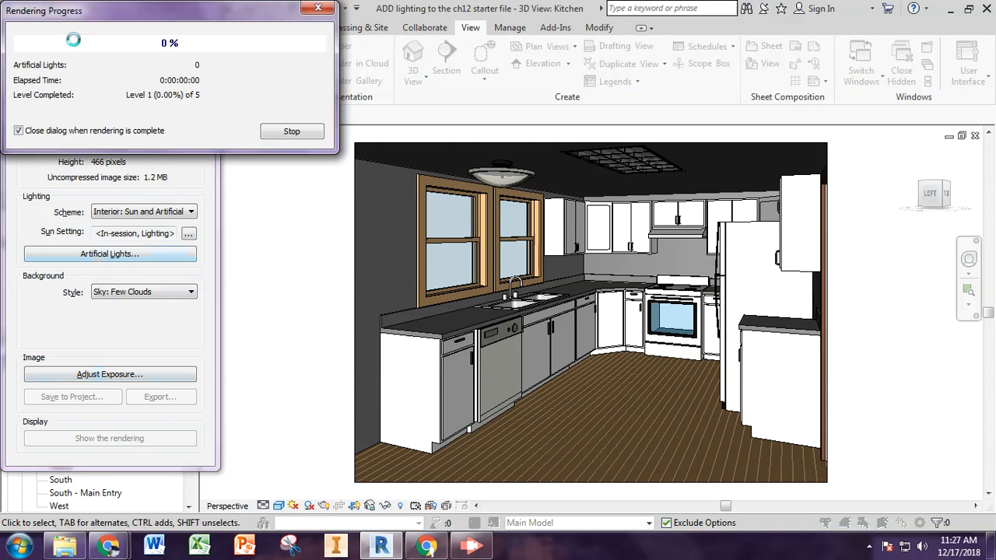